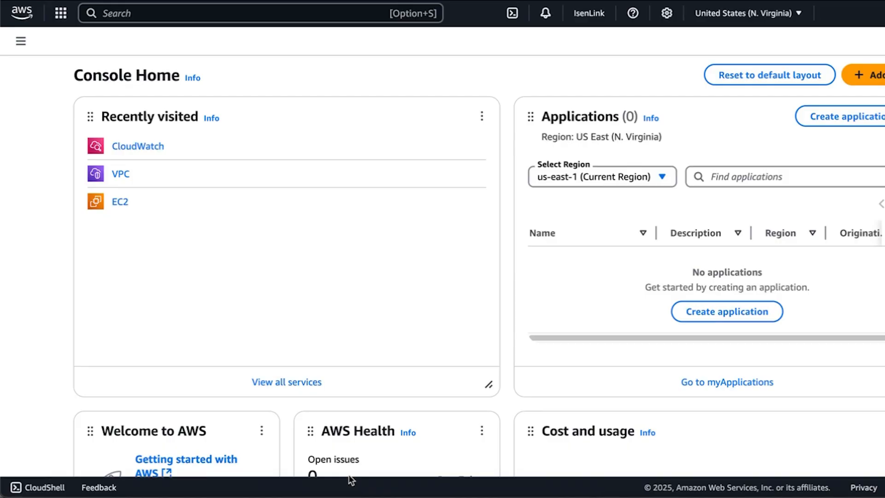
- Open the Training_VPC_Flow_Logs log group in CloudWatch
left_click(145, 146)
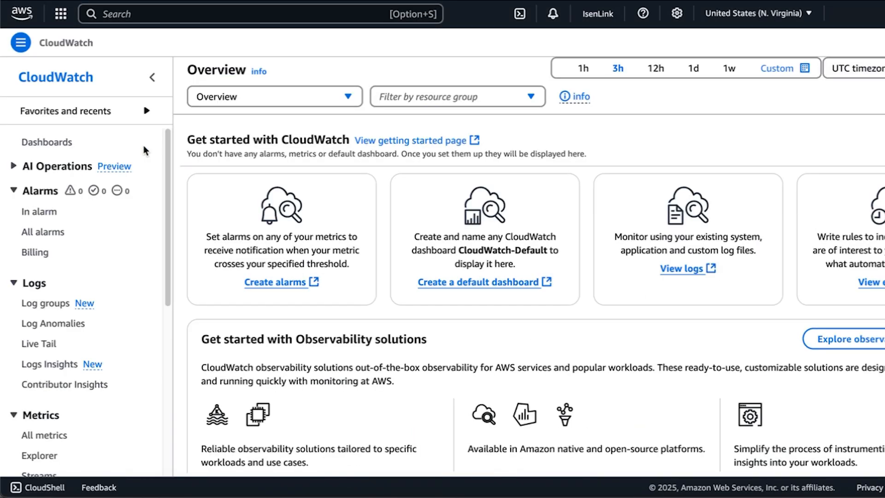
left_click(49, 304)
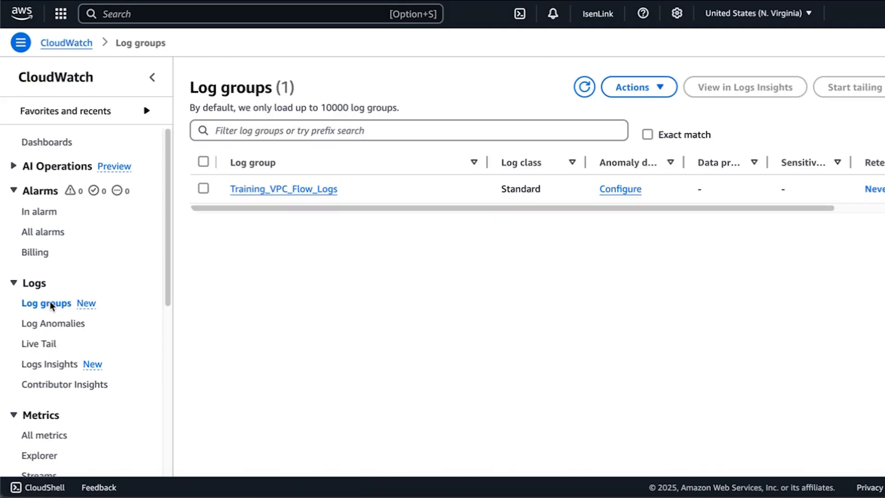
left_click(270, 192)
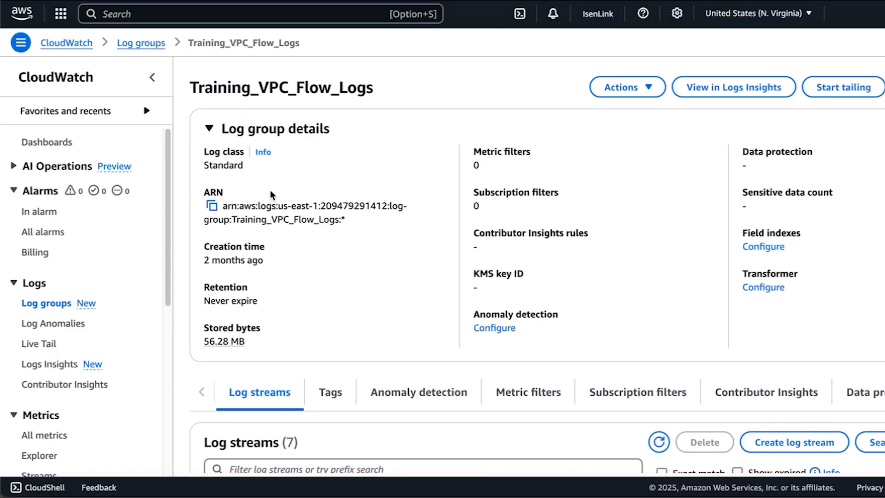
- Open the log group in Logs Insights with the saved queries pane collapsed and a relative time range of 1 hour
left_click(715, 89)
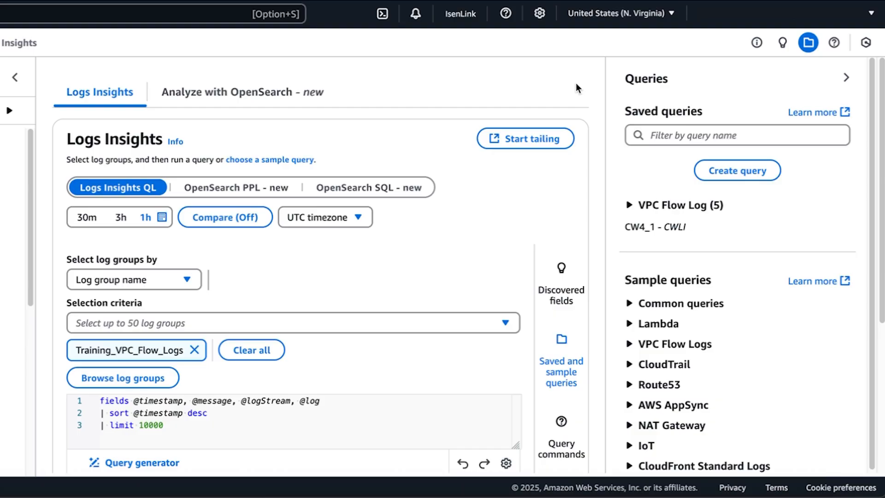
left_click(846, 77)
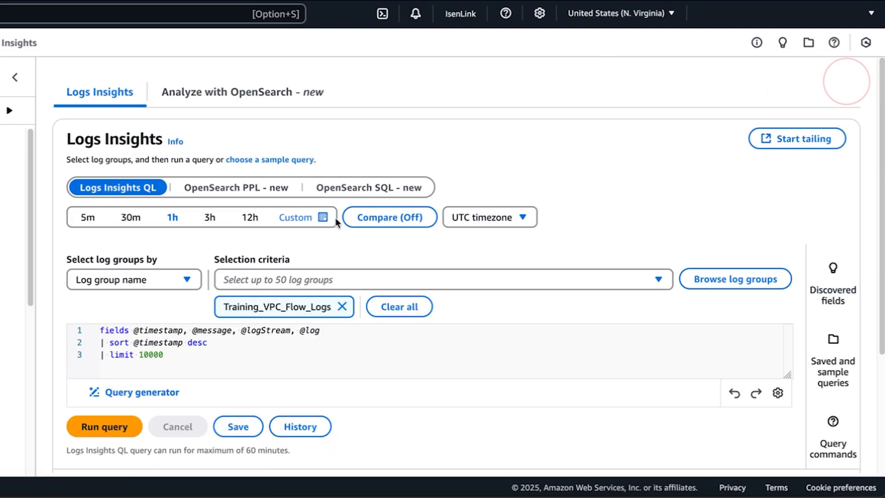
left_click(318, 218)
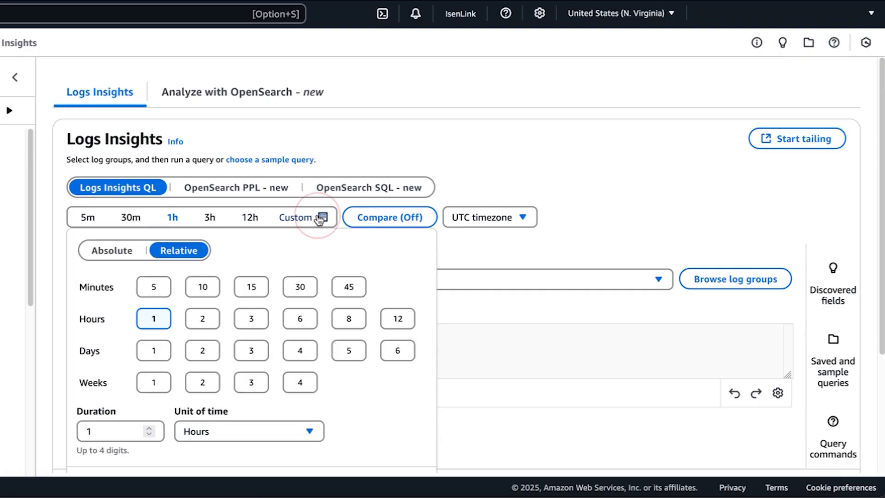
left_click(161, 326)
- Replace the default query with one counting REJECT records between 10.x and 192.168.x addresses by srcAddr, dstAddr, dstPort, protocol and action, and enlarge the editor
left_click_drag(192, 364, 99, 328)
key("BackSpace")
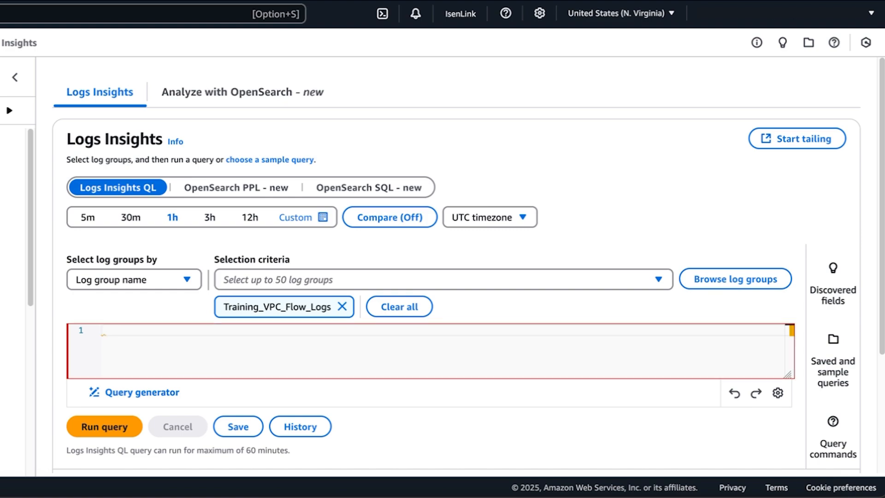
scroll(461, 266, "down", 1)
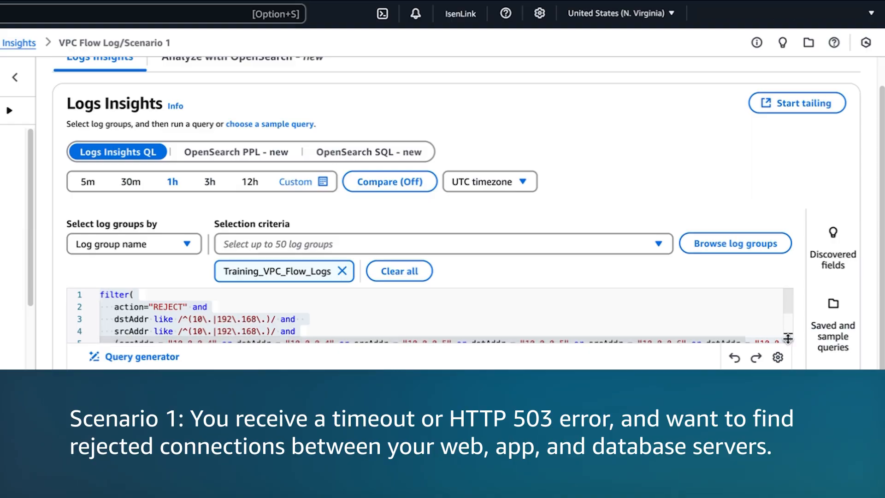
left_click_drag(789, 339, 789, 366)
scroll(784, 299, "down", 1)
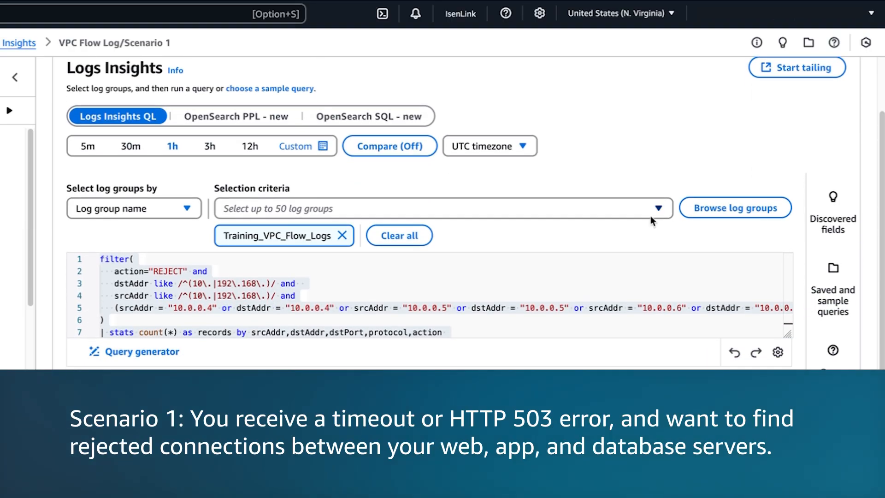
left_click(489, 271)
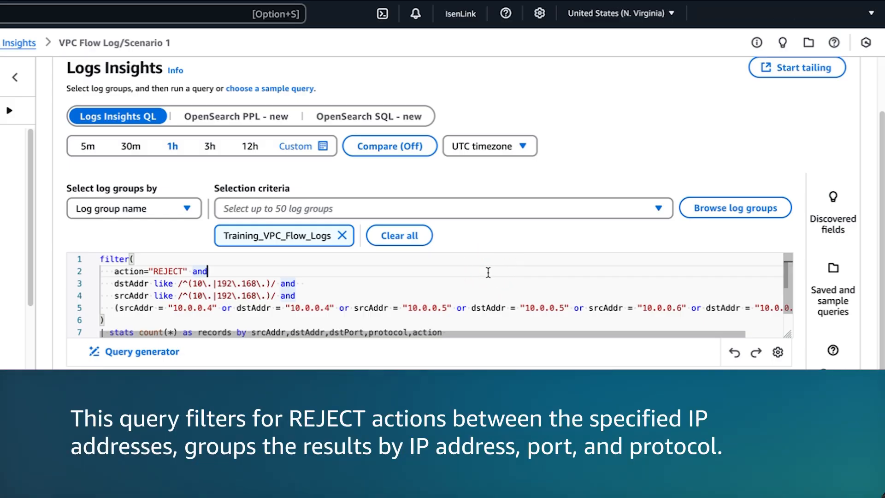
scroll(659, 129, "up", 1)
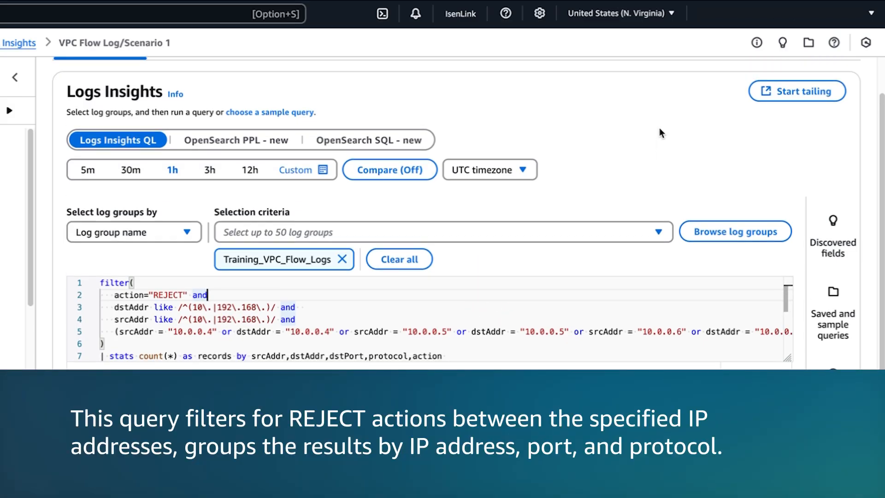
left_click(527, 300)
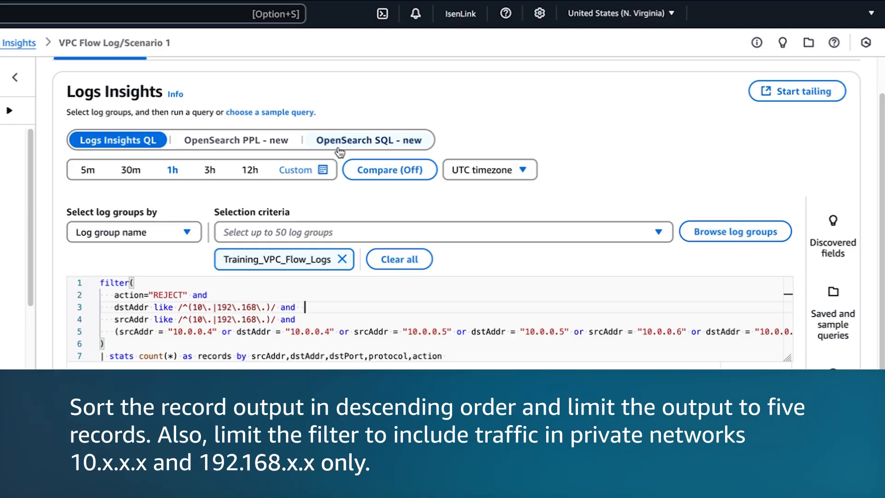
- Run the rejected-connections query, review the returned log records and open the export options for the results
left_click(96, 409)
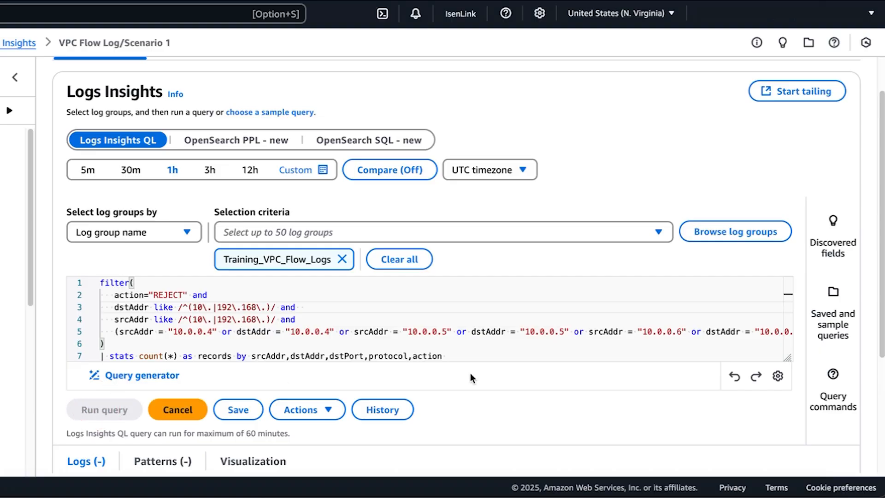
scroll(470, 372, "down", 3)
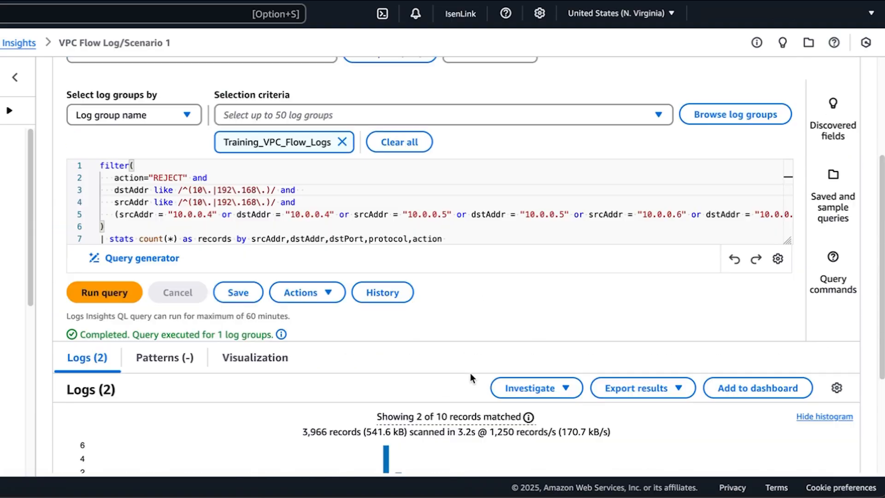
scroll(470, 372, "down", 3)
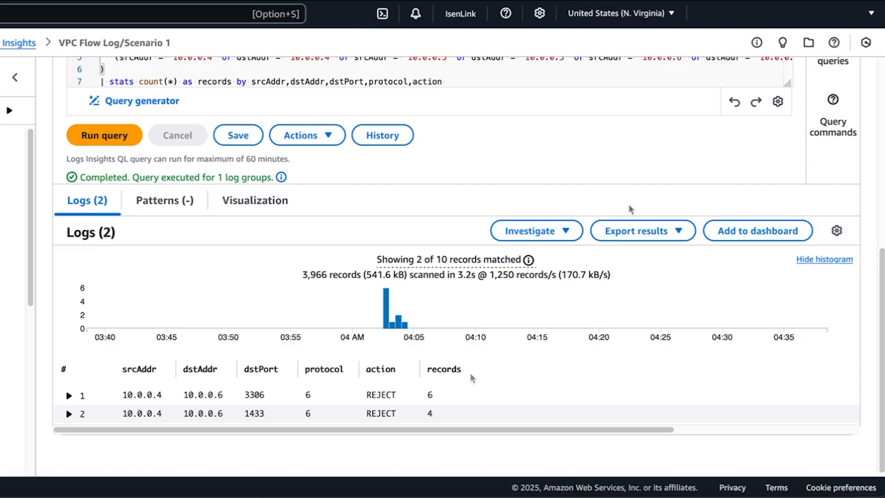
left_click(680, 231)
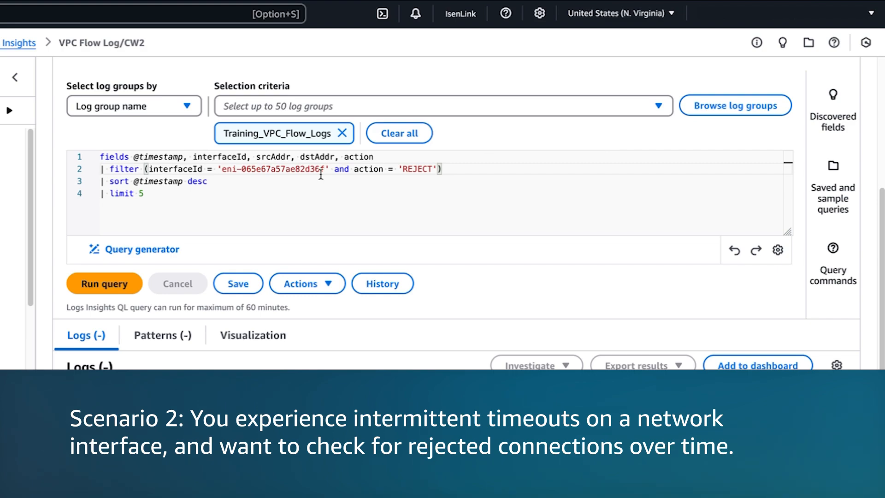
- Run a query for REJECT actions on interface eni-065e67a57ae82d36f, sorted by descending timestamp and limited to 5
left_click(186, 195)
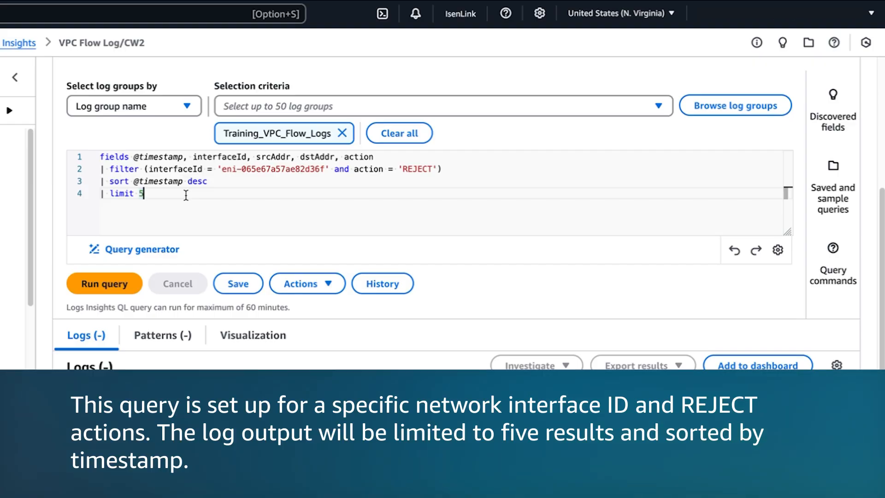
left_click(118, 288)
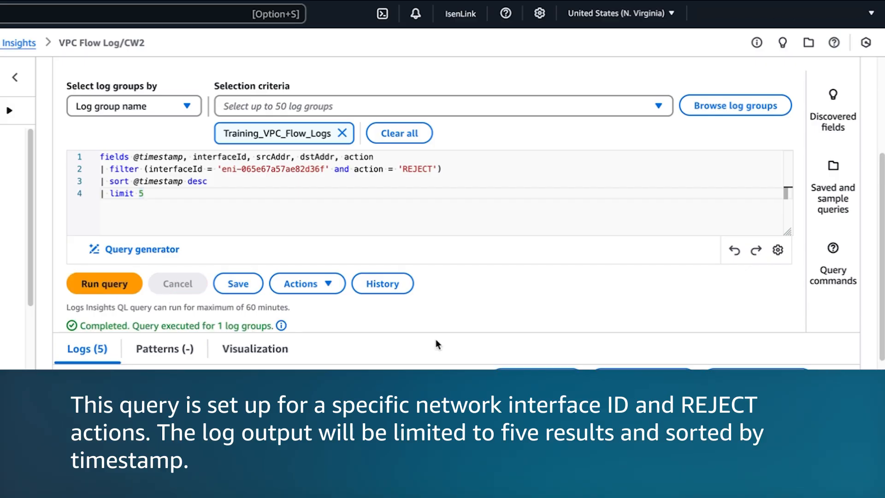
scroll(436, 343, "down", 5)
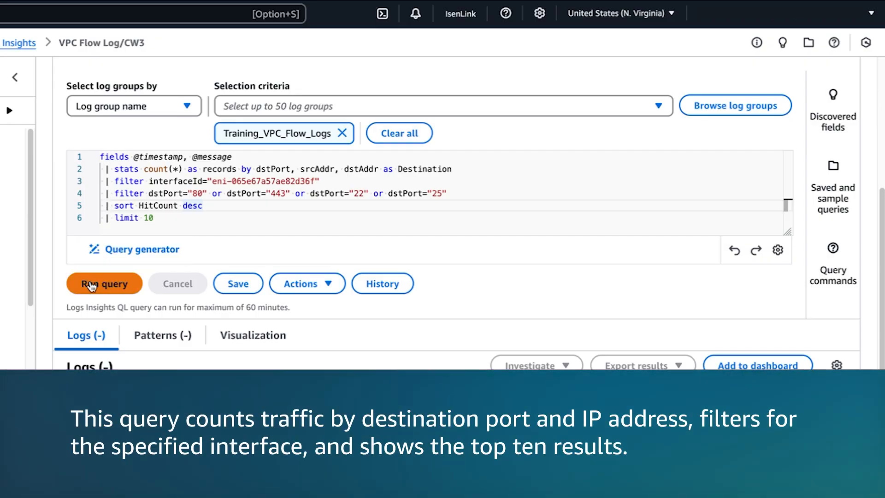
- Run the query counting the interface's records by dstPort, srcAddr and dstAddr for ports 80, 443, 22 and 25, limited to 10
left_click(91, 286)
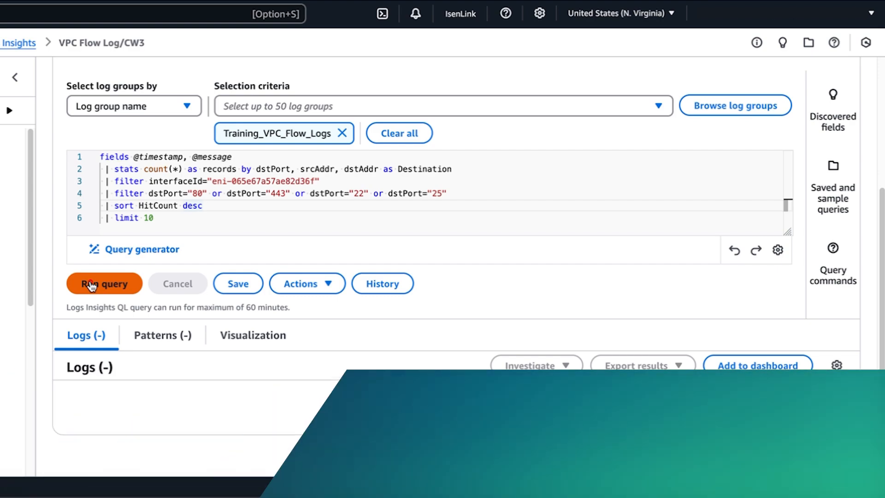
scroll(65, 307, "down", 2)
scroll(65, 311, "down", 5)
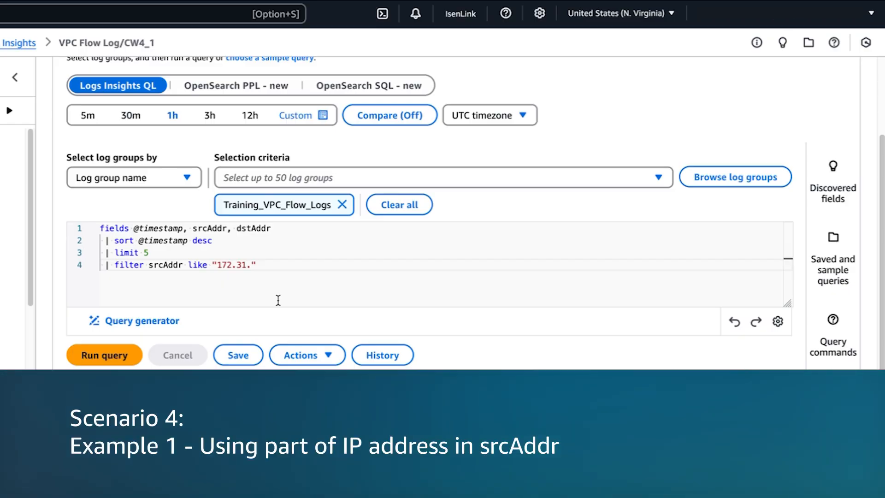
- Run the query listing the latest 5 records whose srcAddr is like "172.31." and view the results
left_click(105, 355)
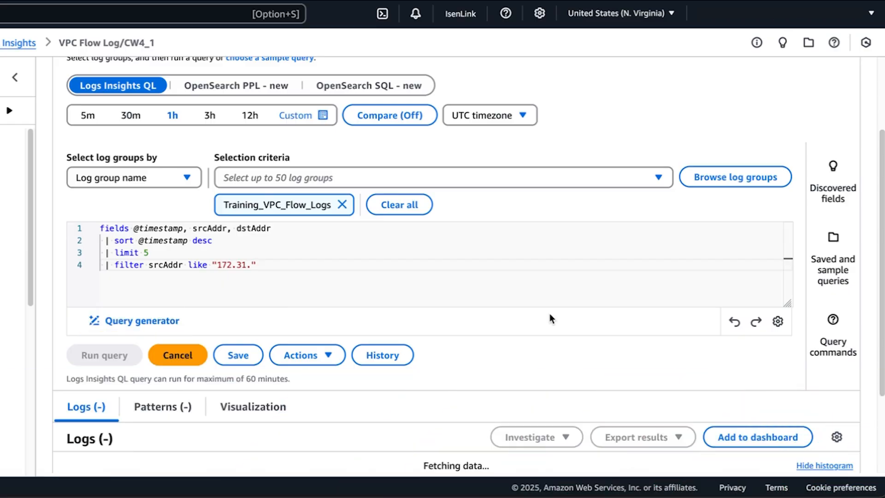
scroll(550, 318, "down", 4)
scroll(550, 317, "down", 2)
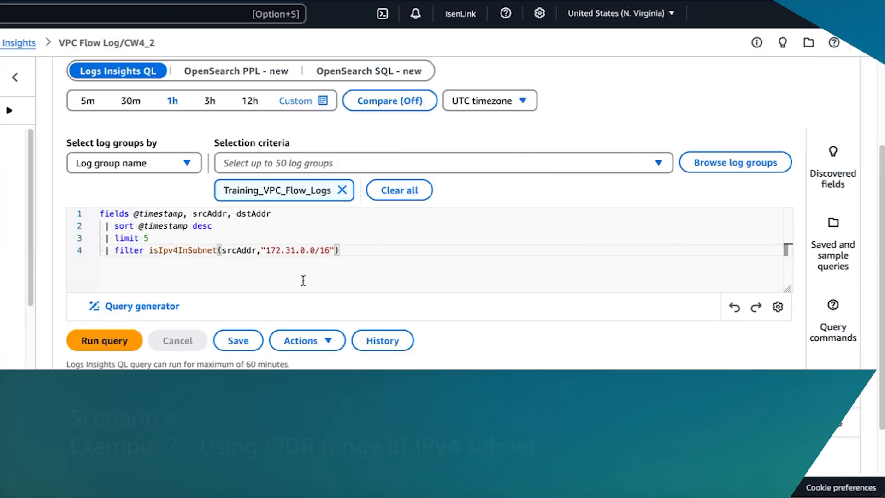
- Run the isIpv4InSubnet query for srcAddr in 172.31.0.0/16 and widen the srcAddr results column to show full addresses
left_click(125, 341)
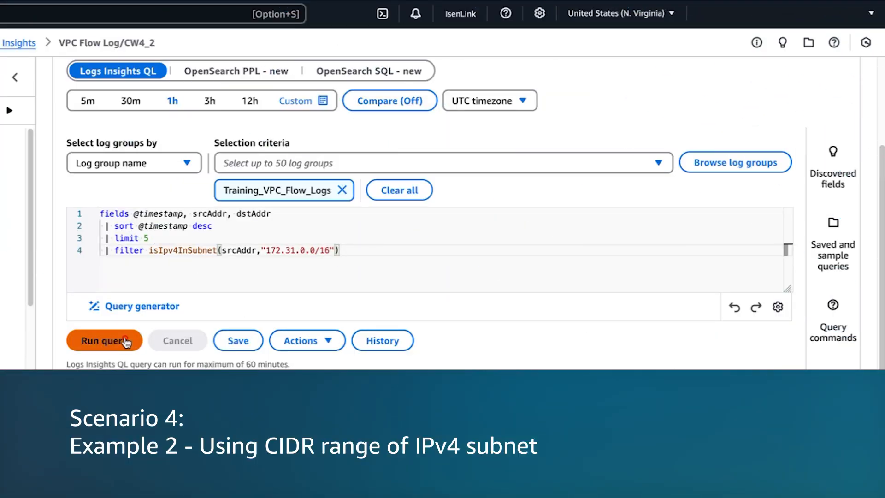
scroll(510, 339, "down", 5)
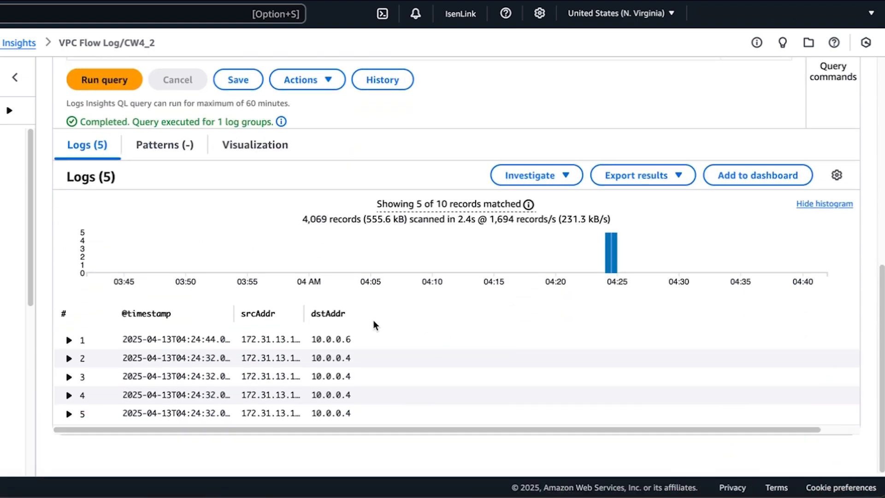
left_click_drag(306, 321, 316, 322)
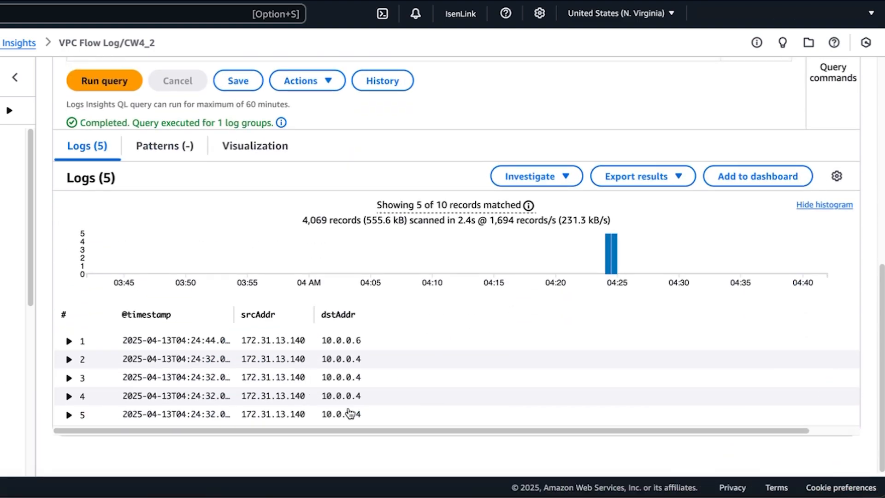
- Clear the editor and generate a new query from the prompt "Filter all traffic by source IP 10.0.0.4 and the destination port 443"
scroll(162, 246, "up", 4)
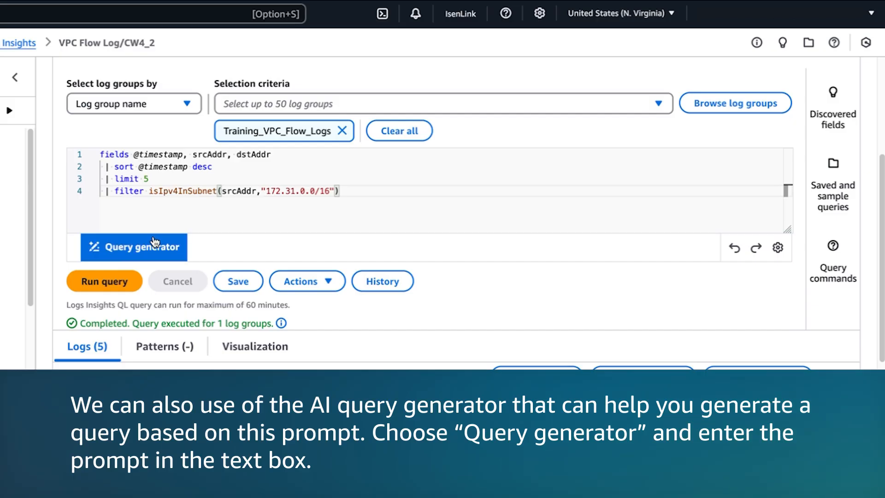
left_click(155, 242)
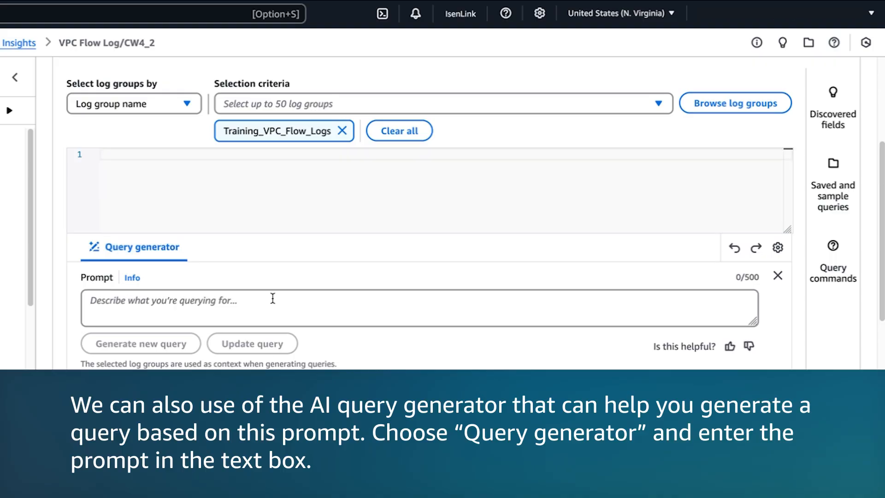
left_click(255, 297)
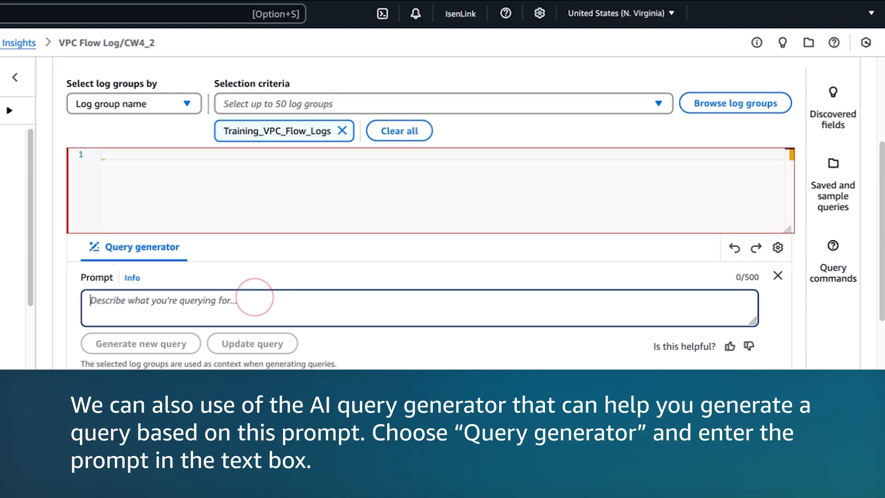
type("Filter all traffic by source IP 10.0.0.4 and the destination port 443")
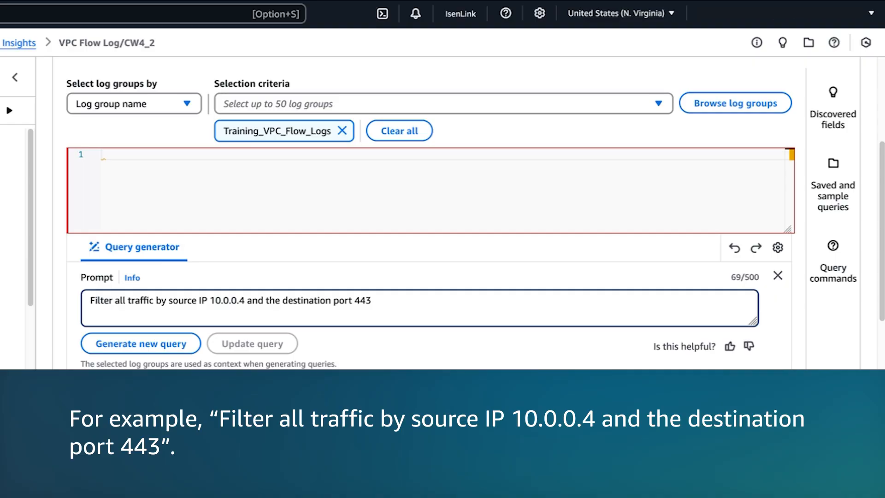
triple_click(397, 302)
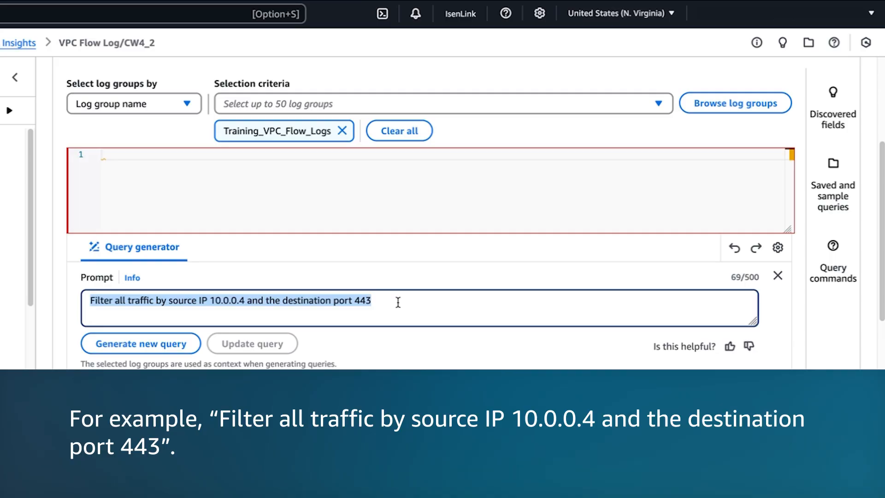
left_click(398, 302)
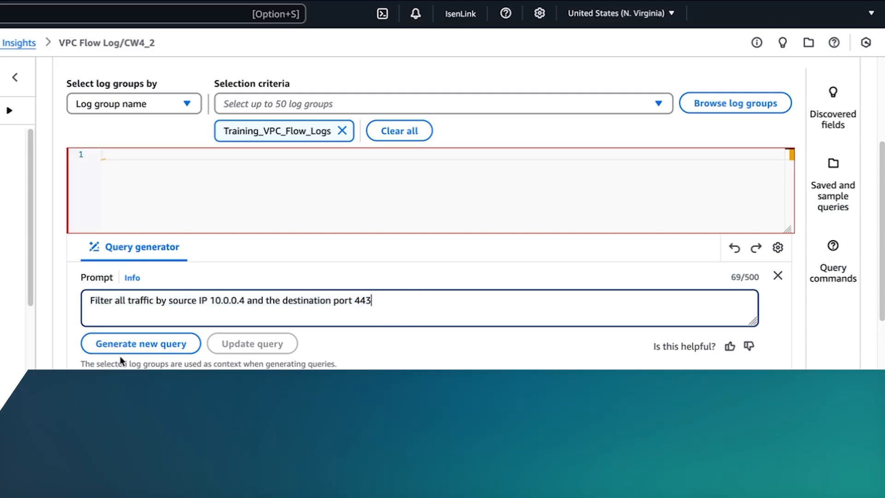
left_click(129, 344)
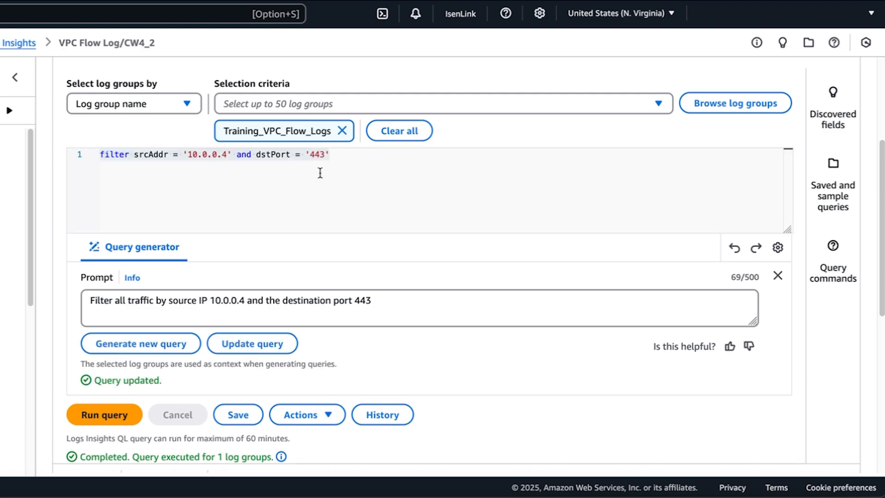
- Run the generated filter query for srcAddr 10.0.0.4 and dstPort 443 and view the matching log records
left_click_drag(343, 156, 87, 153)
left_click(435, 347)
left_click_drag(343, 156, 87, 153)
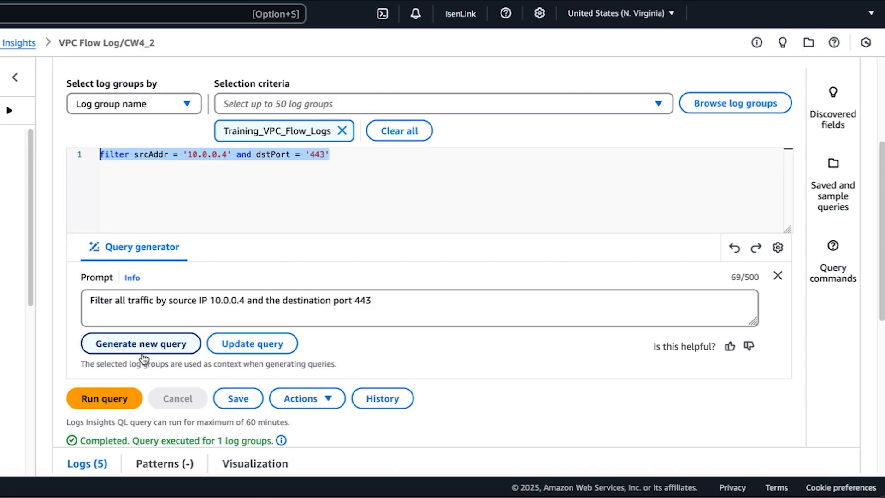
scroll(143, 359, "down", 1)
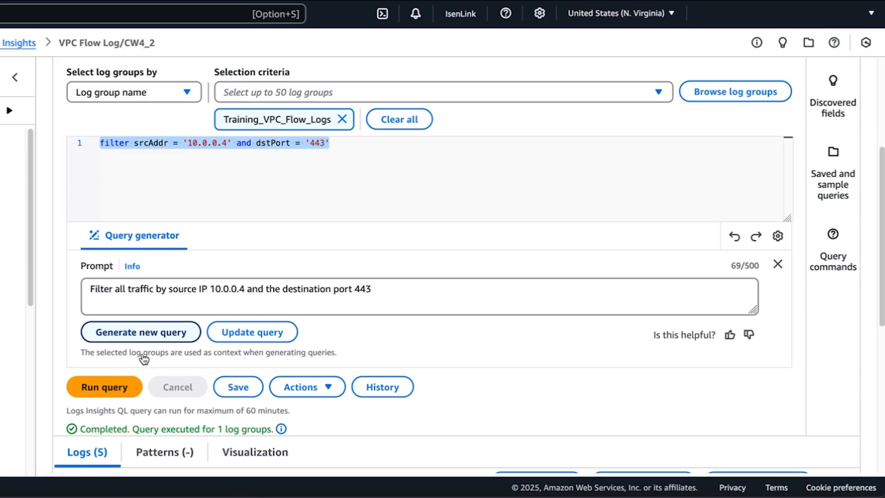
left_click(115, 389)
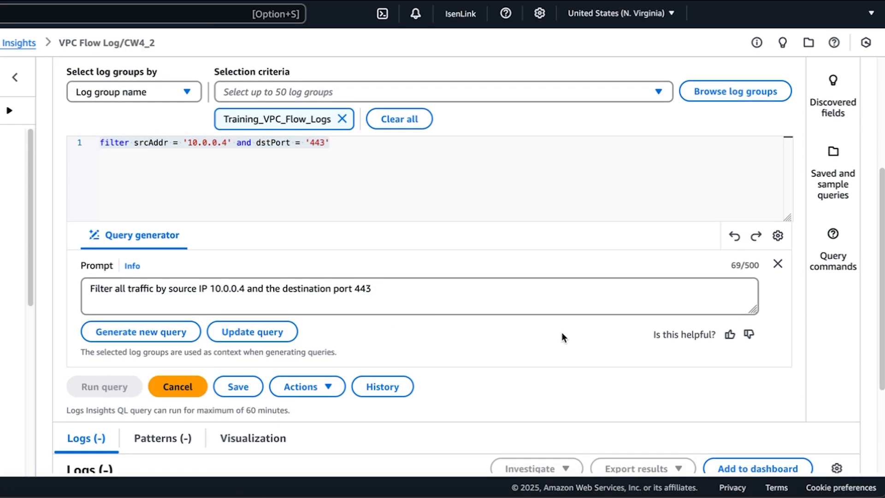
scroll(562, 331, "down", 3)
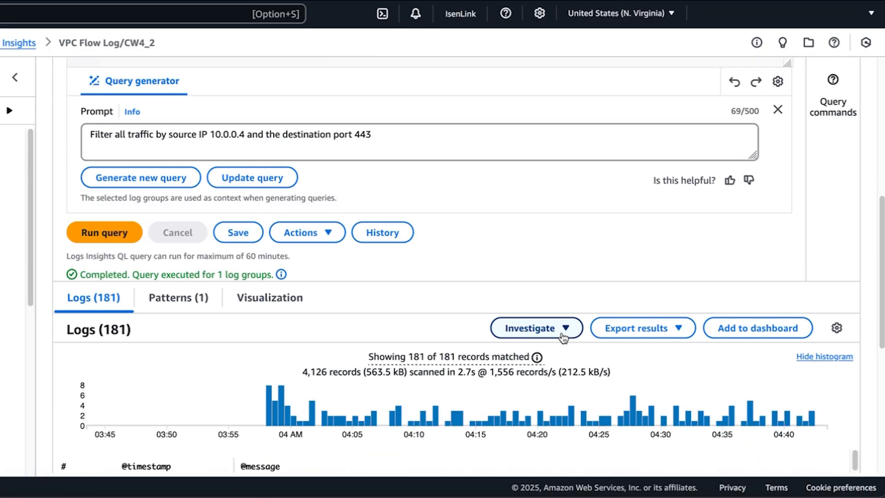
scroll(562, 337, "down", 5)
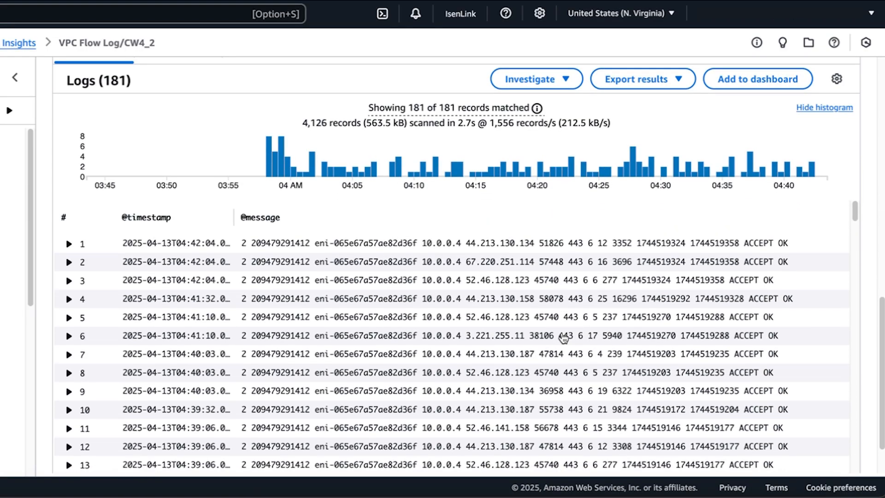